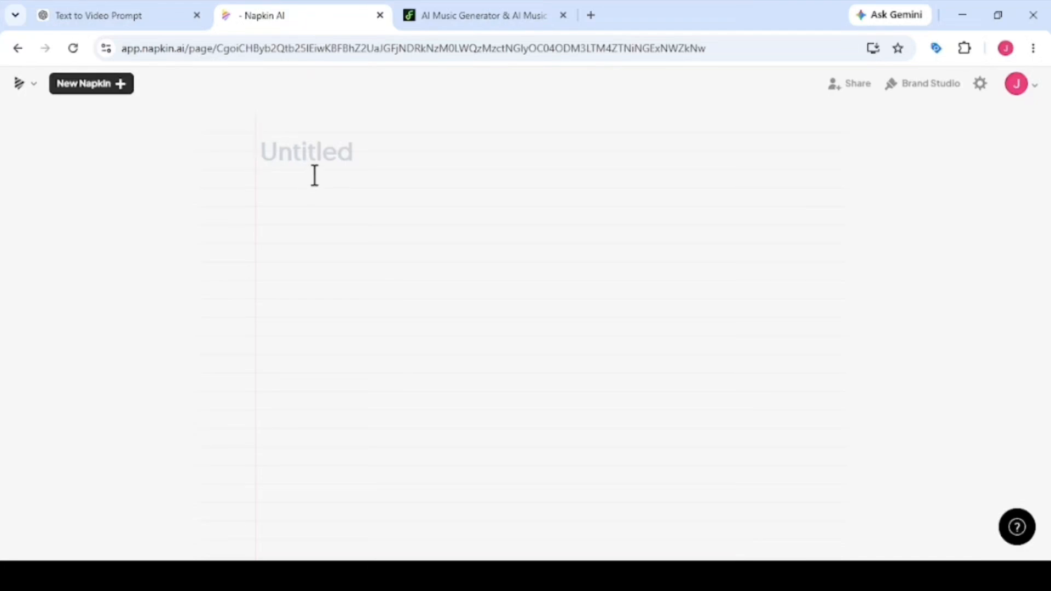
Paste the "Kareer9 Digital Marketing Career Journey" flowchart prompt into the blank napkin and generate visuals for the whole text.
{"action": "key", "text": "ctrl+v"}
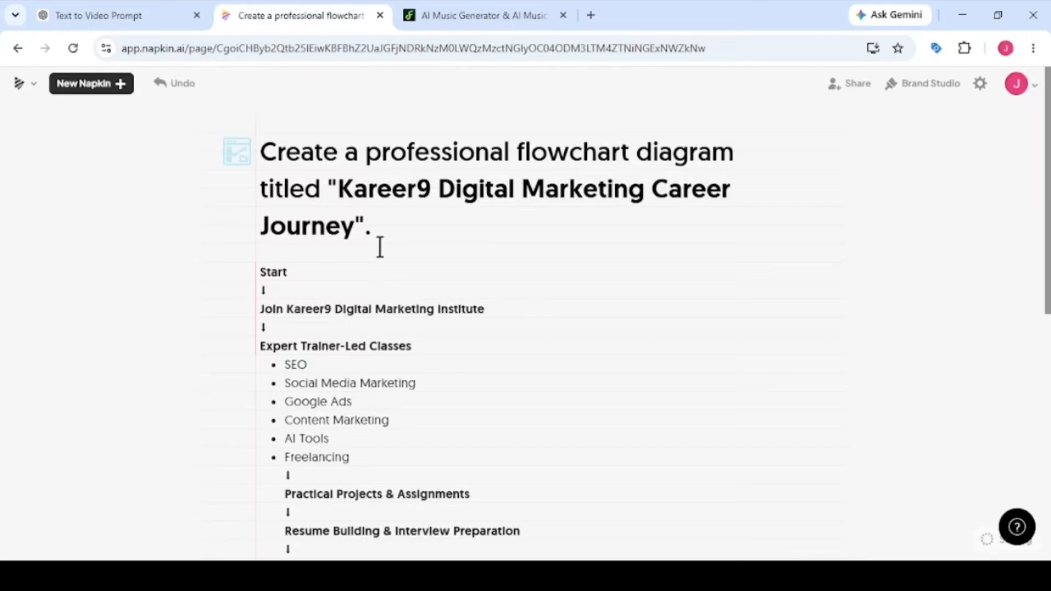
{"action": "scroll", "coordinate": [446, 272], "scroll_direction": "down", "scroll_amount": 4}
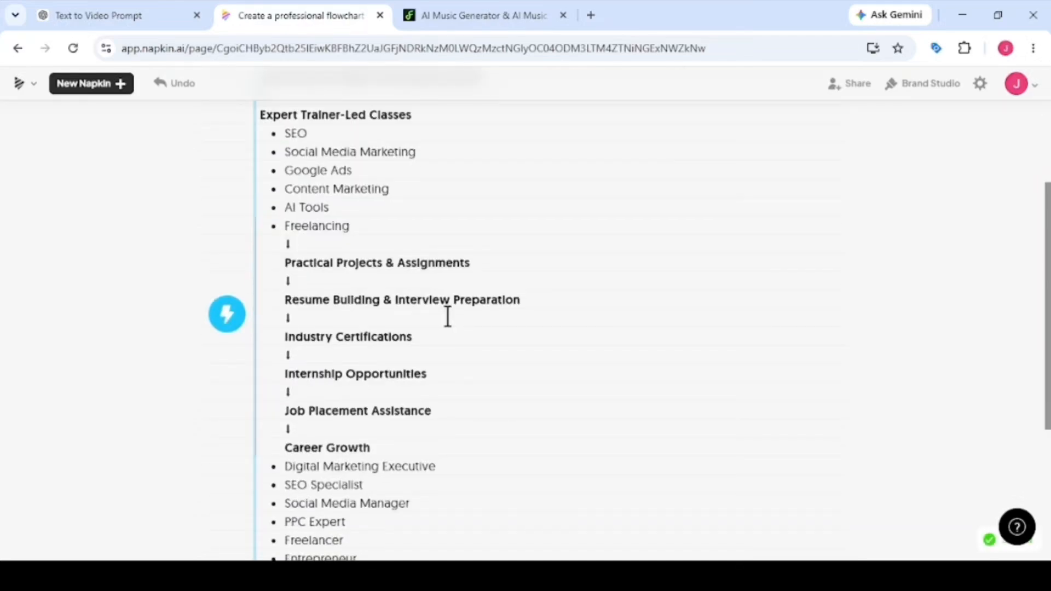
{"action": "scroll", "coordinate": [447, 316], "scroll_direction": "down", "scroll_amount": 5}
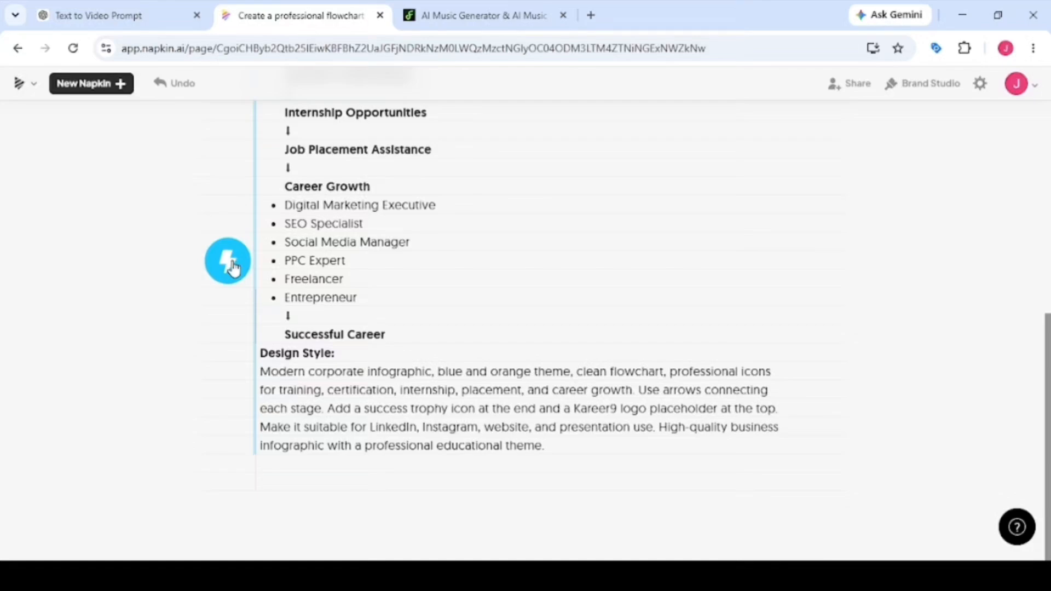
{"action": "left_click", "coordinate": [228, 262]}
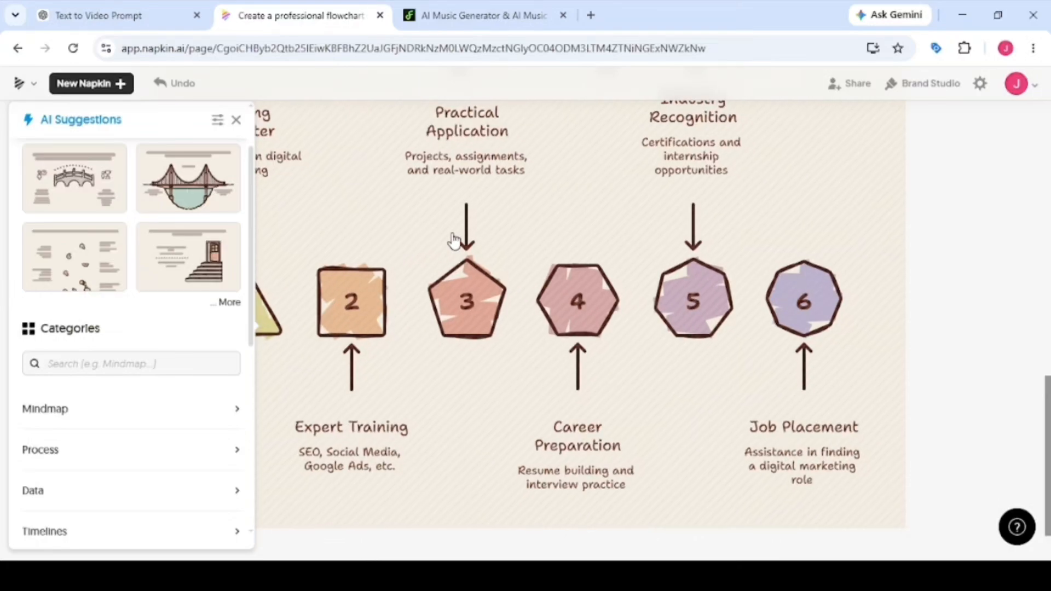
Compare the suggested visuals with the source text and preview the climbing-path design.
{"action": "scroll", "coordinate": [453, 242], "scroll_direction": "up", "scroll_amount": 4}
{"action": "scroll", "coordinate": [473, 302], "scroll_direction": "up", "scroll_amount": 5}
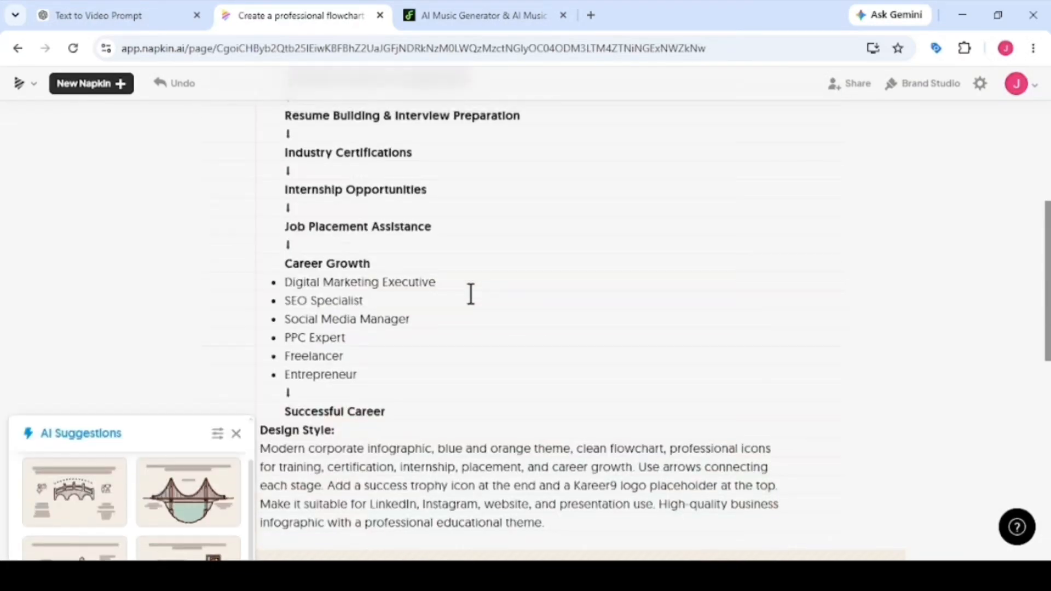
{"action": "scroll", "coordinate": [473, 302], "scroll_direction": "down", "scroll_amount": 8}
{"action": "scroll", "coordinate": [473, 303], "scroll_direction": "down", "scroll_amount": 2}
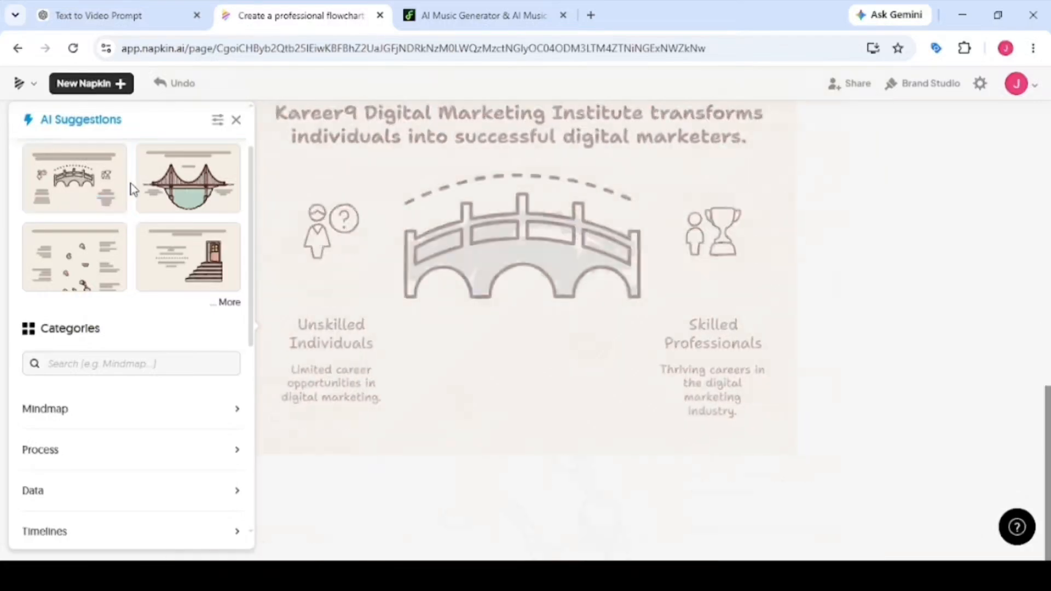
{"action": "left_click", "coordinate": [81, 267]}
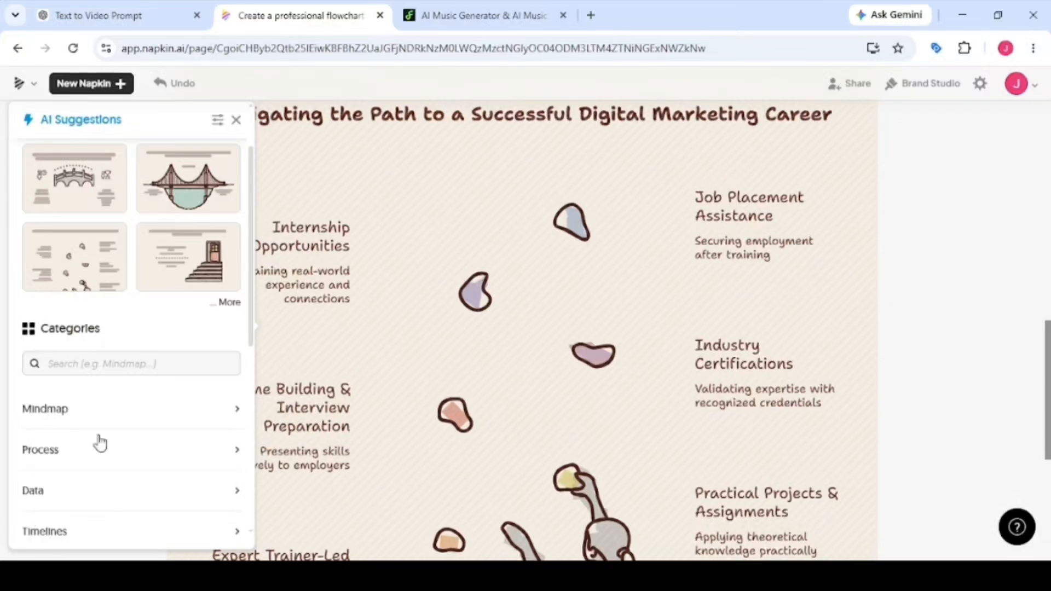
Generate a mindmap with branches above and below the central topic and insert the hand-drawn version on the beige background.
{"action": "scroll", "coordinate": [98, 439], "scroll_direction": "down", "scroll_amount": 3}
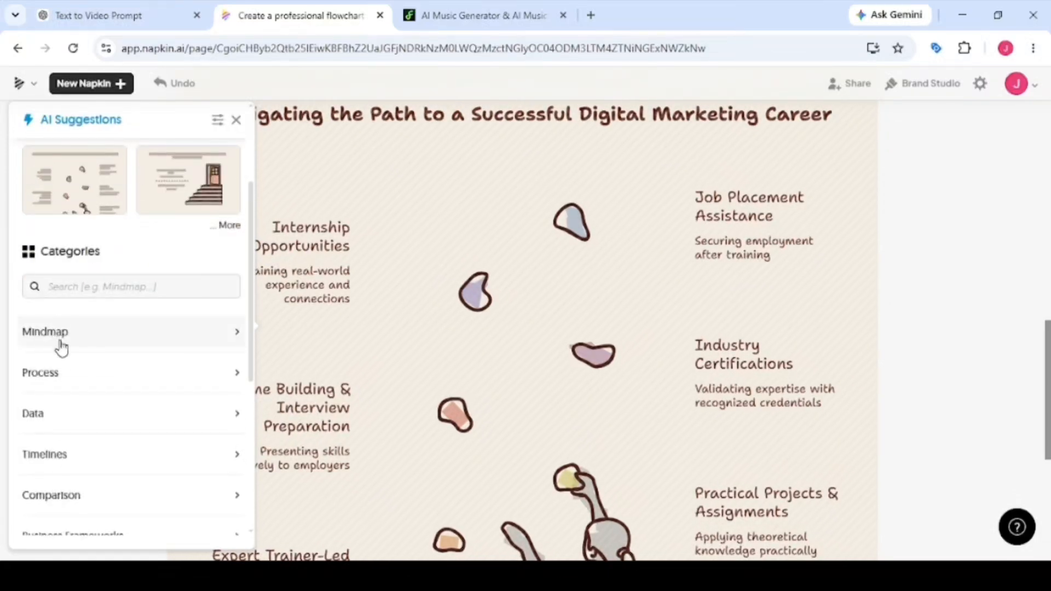
{"action": "left_click", "coordinate": [93, 342]}
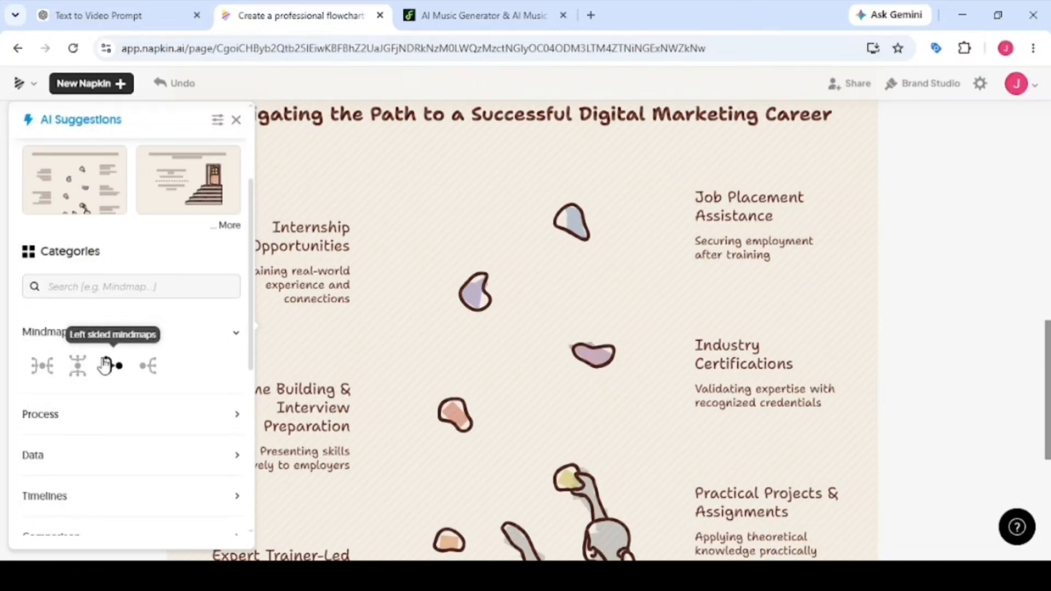
{"action": "left_click", "coordinate": [76, 375]}
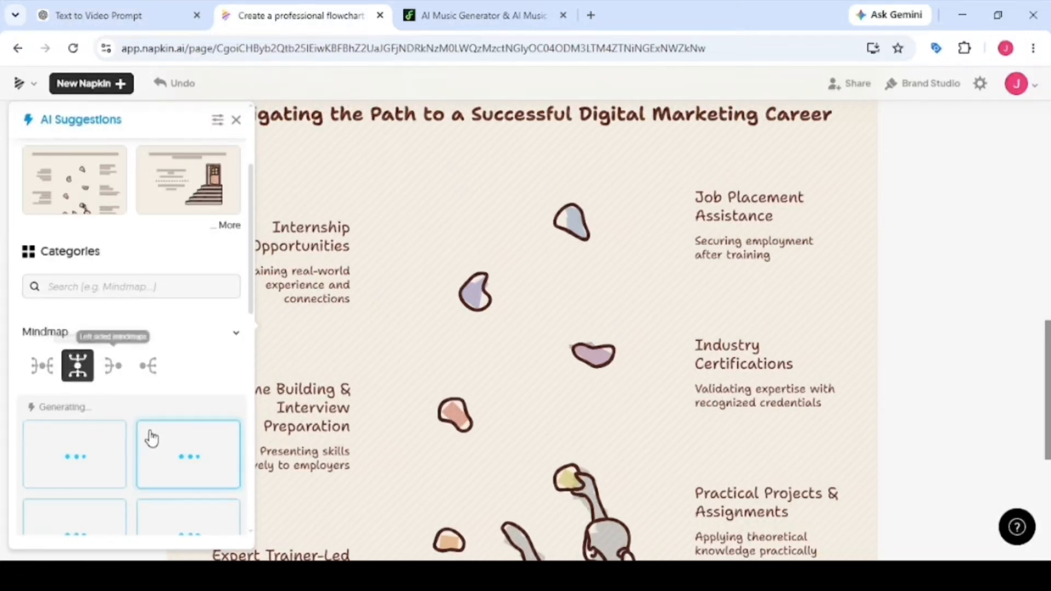
{"action": "scroll", "coordinate": [126, 433], "scroll_direction": "down", "scroll_amount": 3}
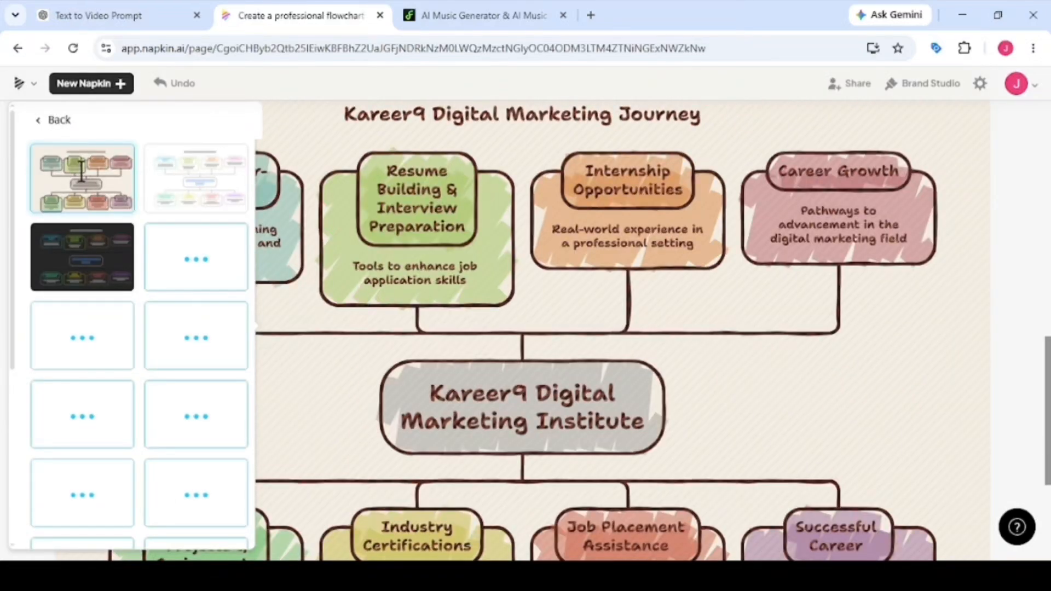
{"action": "left_click", "coordinate": [82, 171]}
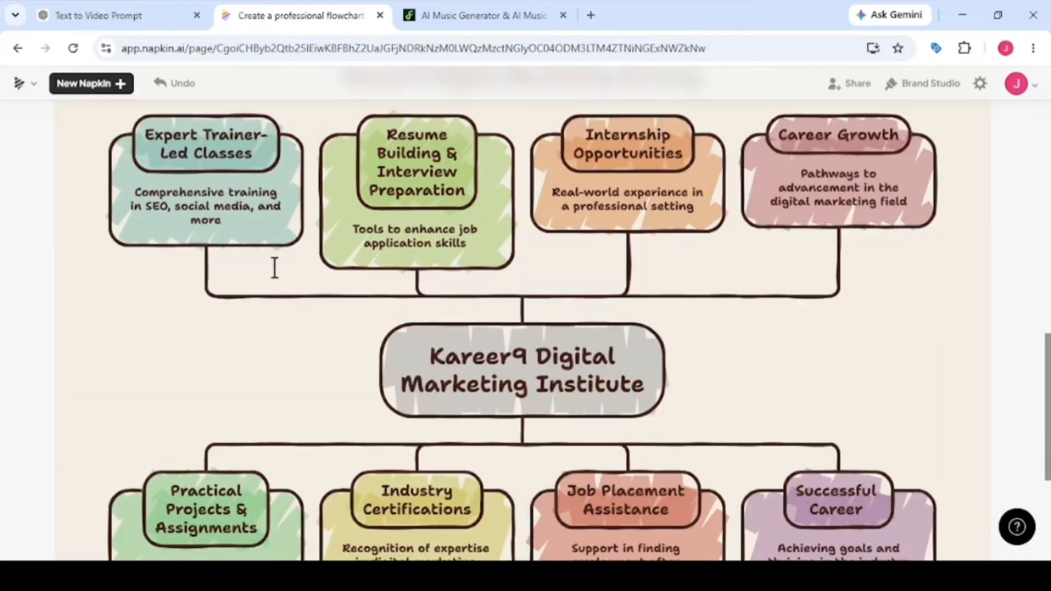
{"action": "left_click", "coordinate": [548, 415]}
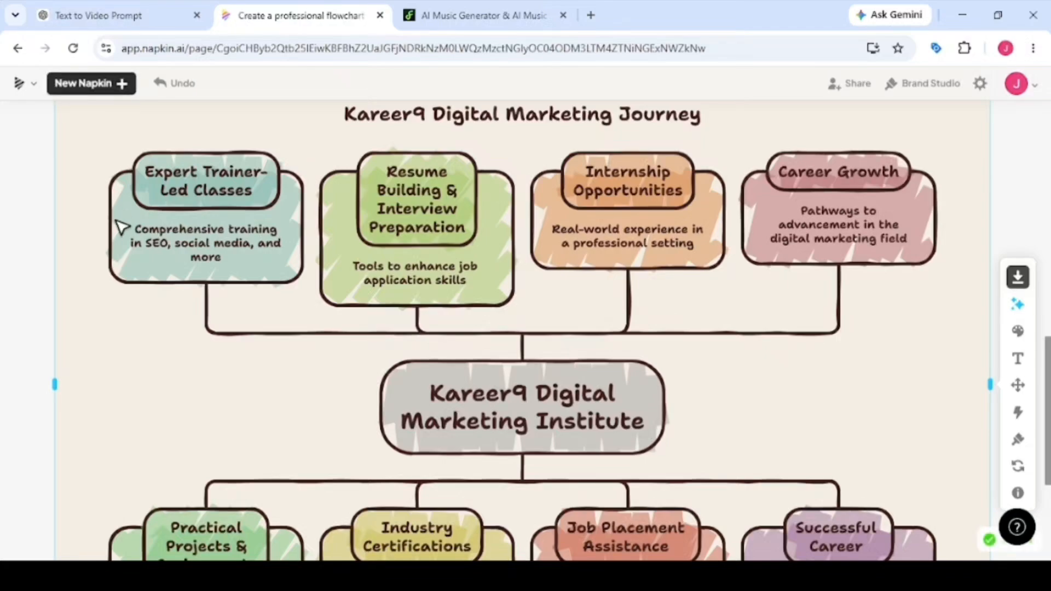
Check the source text above the inserted mindmap and the editing options offered for the visual.
{"action": "scroll", "coordinate": [195, 429], "scroll_direction": "up", "scroll_amount": 7}
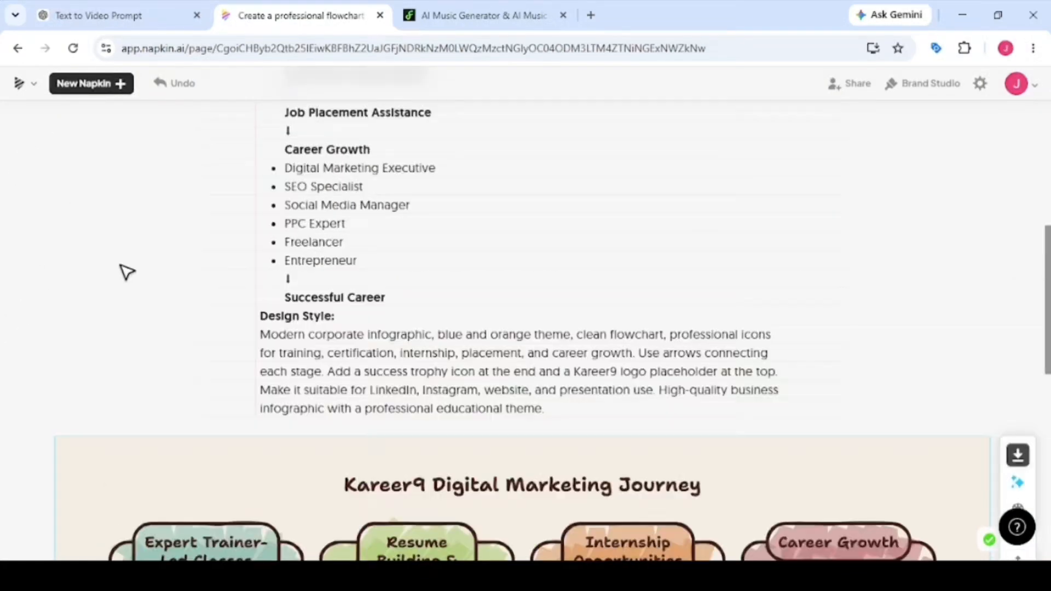
{"action": "scroll", "coordinate": [127, 272], "scroll_direction": "up", "scroll_amount": 10}
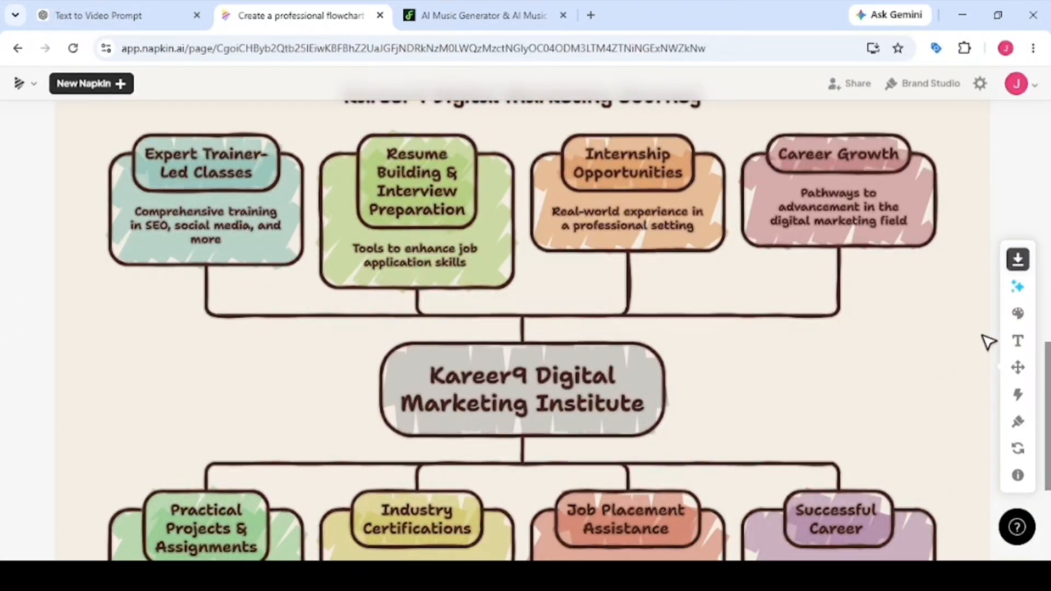
{"action": "mouse_move", "coordinate": [1020, 394]}
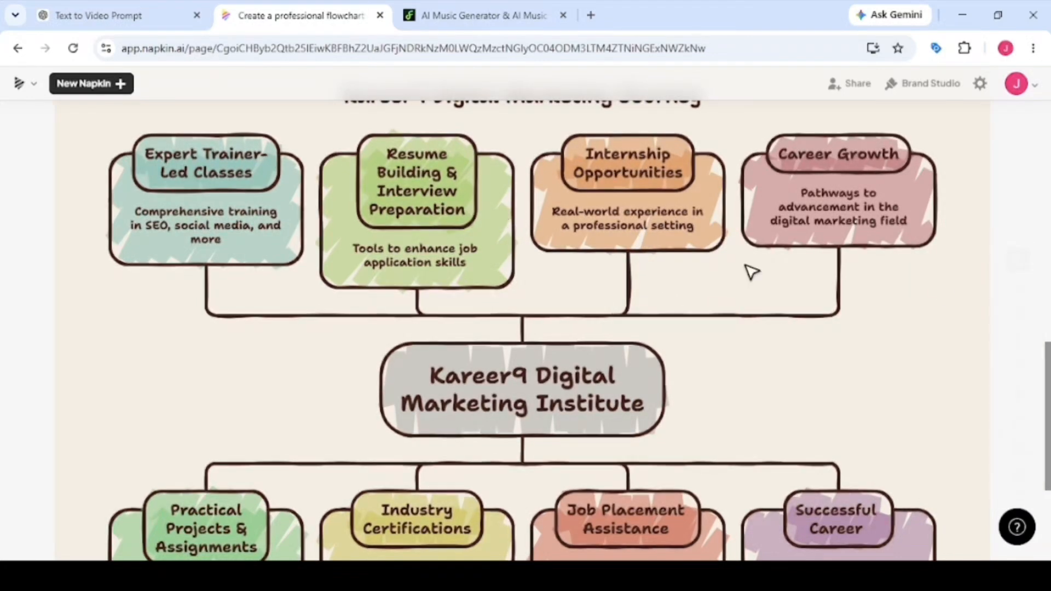
{"action": "mouse_move", "coordinate": [1022, 290]}
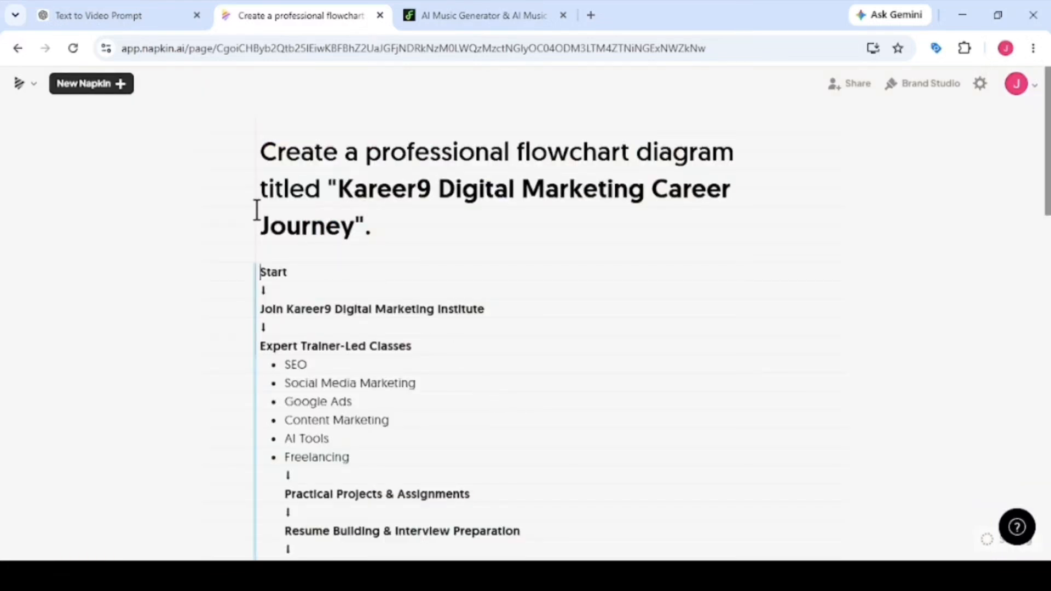
Create a new napkin by pasting the career journey flowchart prompt as its text content.
{"action": "left_click", "coordinate": [82, 88]}
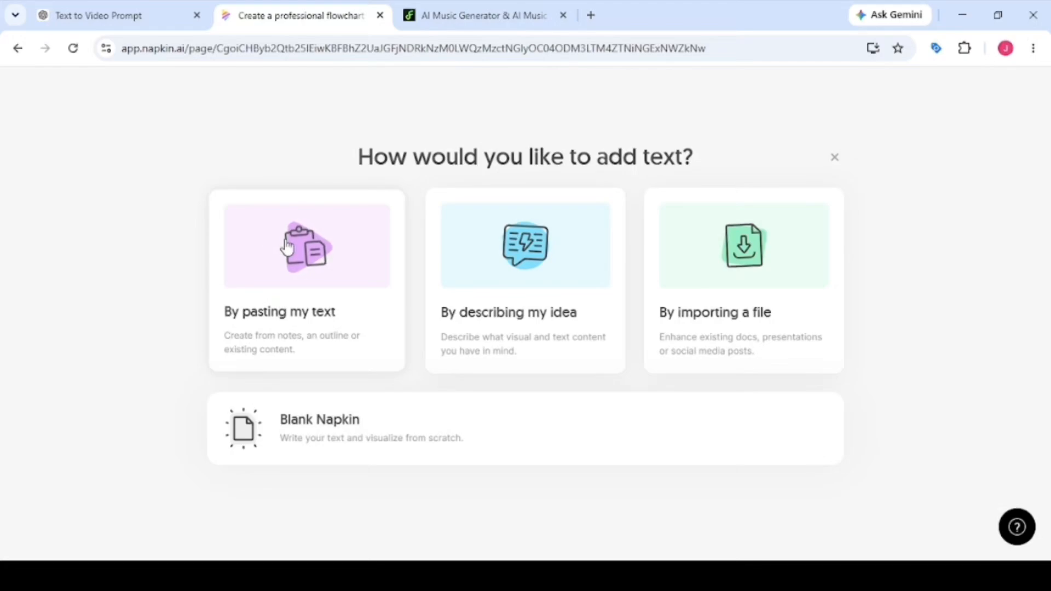
{"action": "left_click", "coordinate": [287, 277]}
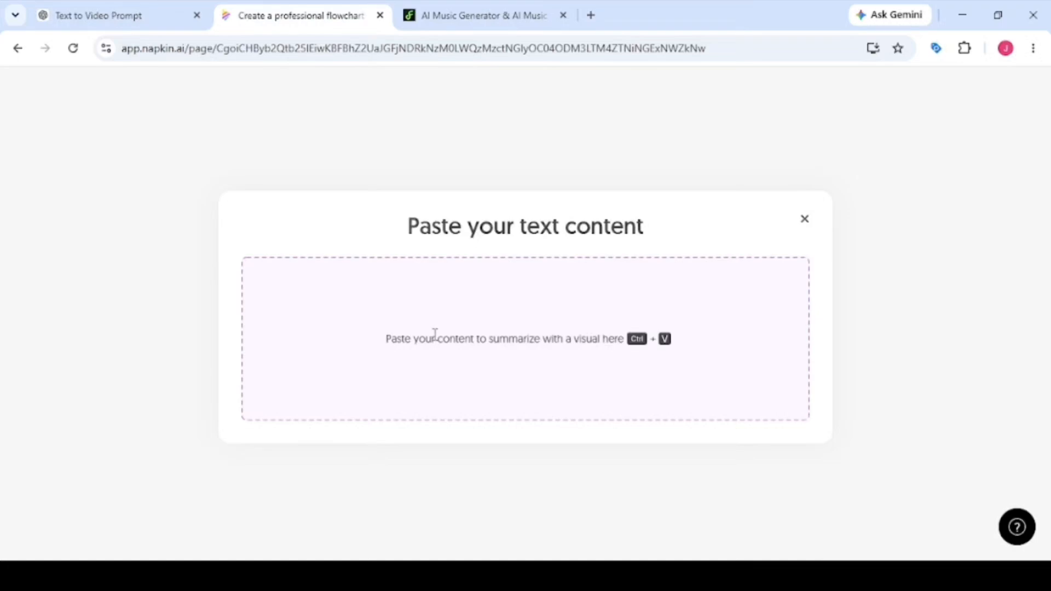
{"action": "key", "text": "ctrl+v"}
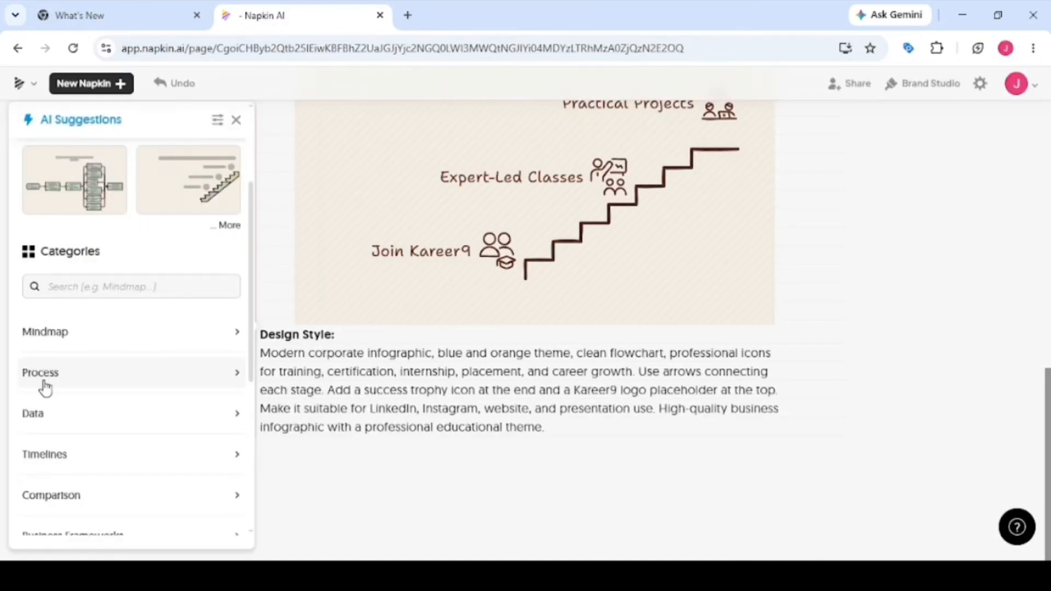
Examine the visual types offered in the Process, Data and Timelines categories.
{"action": "left_click", "coordinate": [237, 383]}
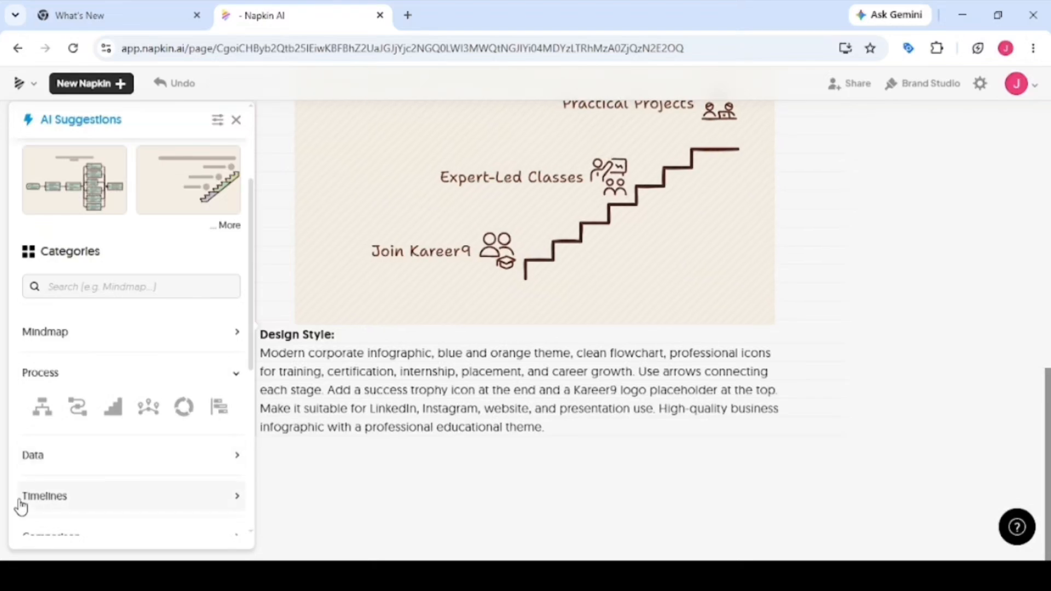
{"action": "scroll", "coordinate": [68, 449], "scroll_direction": "down", "scroll_amount": 1}
{"action": "scroll", "coordinate": [68, 453], "scroll_direction": "down", "scroll_amount": 1}
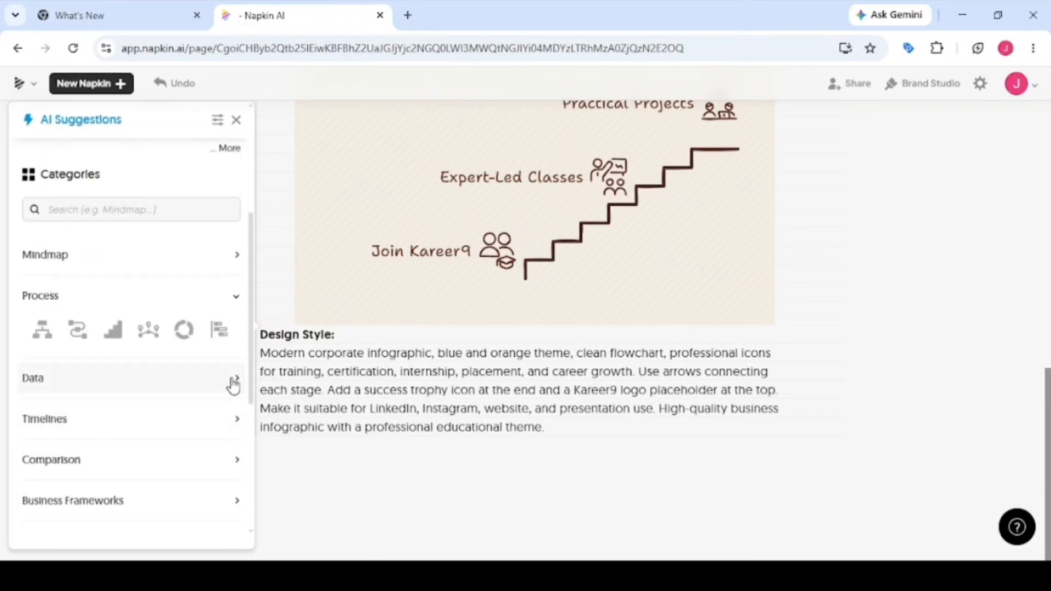
{"action": "left_click", "coordinate": [234, 383]}
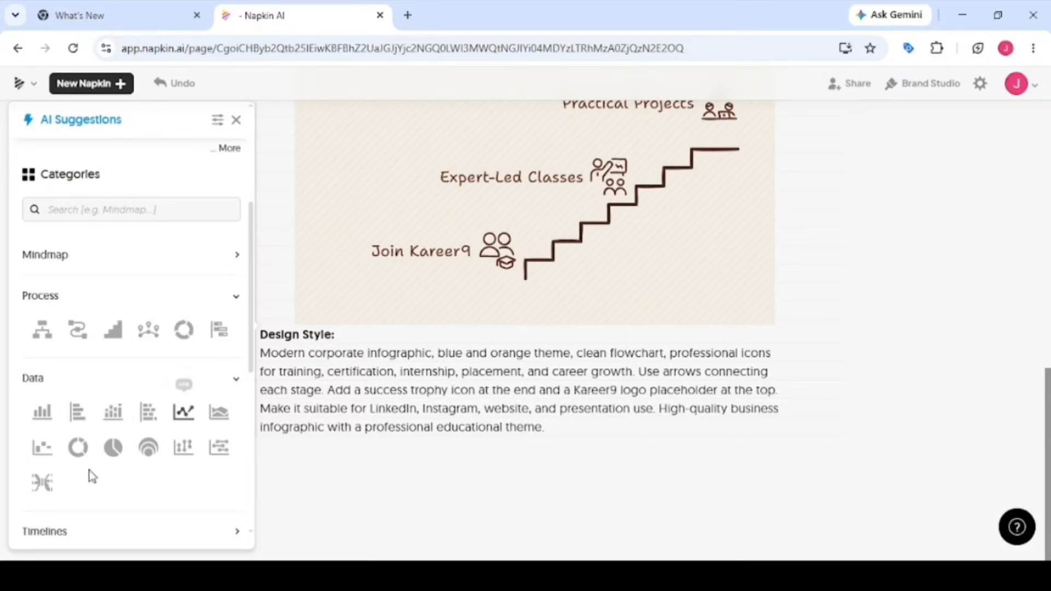
{"action": "scroll", "coordinate": [86, 454], "scroll_direction": "down", "scroll_amount": 2}
{"action": "scroll", "coordinate": [86, 456], "scroll_direction": "down", "scroll_amount": 2}
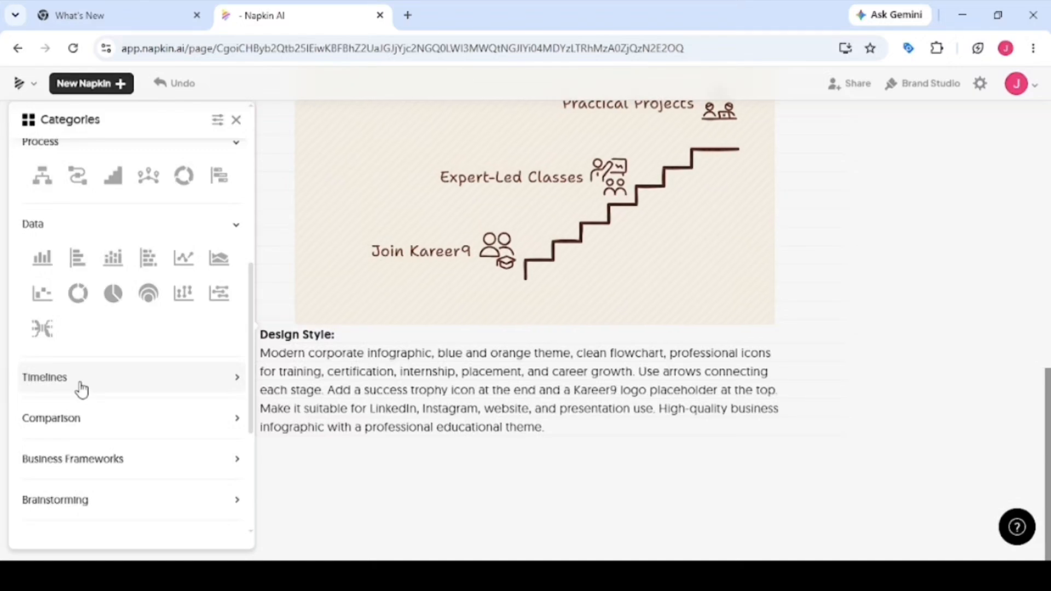
{"action": "left_click", "coordinate": [239, 379]}
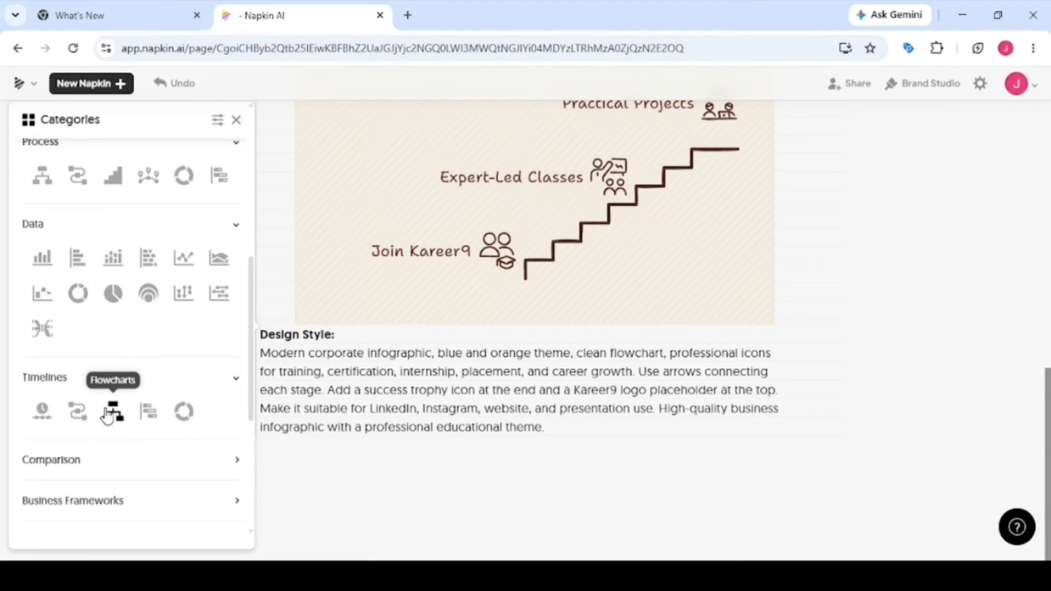
Examine the visual types offered in the Comparison, Business Frameworks, Brainstorming and Parts of a whole categories.
{"action": "scroll", "coordinate": [104, 421], "scroll_direction": "down", "scroll_amount": 2}
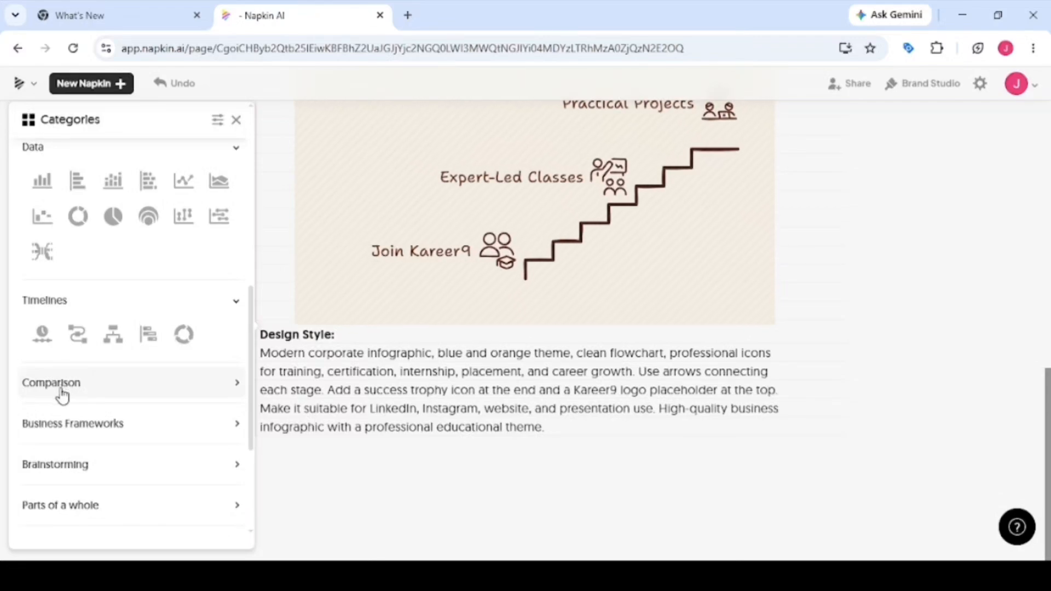
{"action": "left_click", "coordinate": [232, 389]}
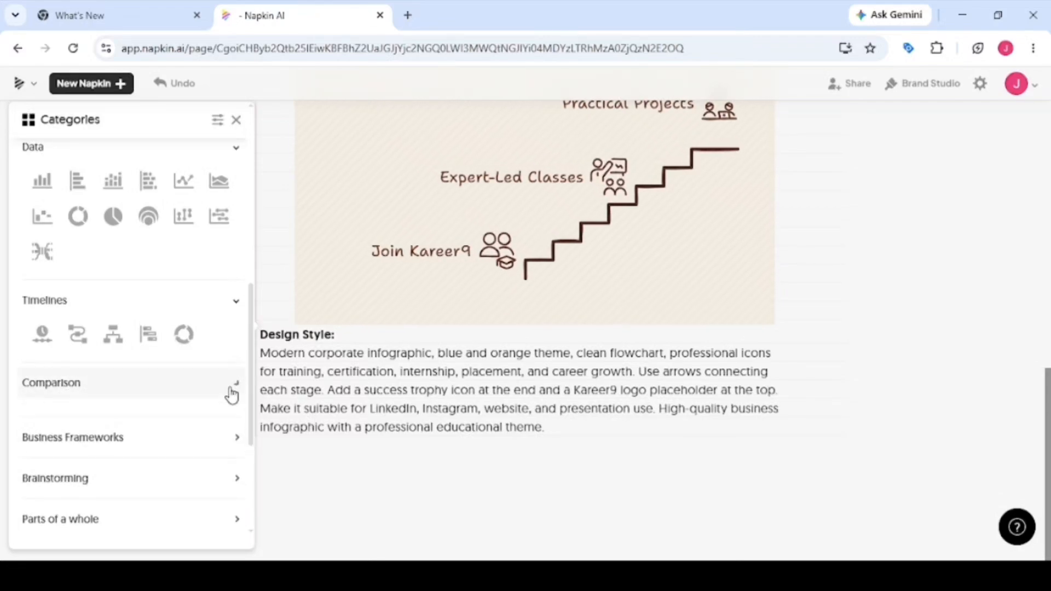
{"action": "scroll", "coordinate": [72, 393], "scroll_direction": "down", "scroll_amount": 3}
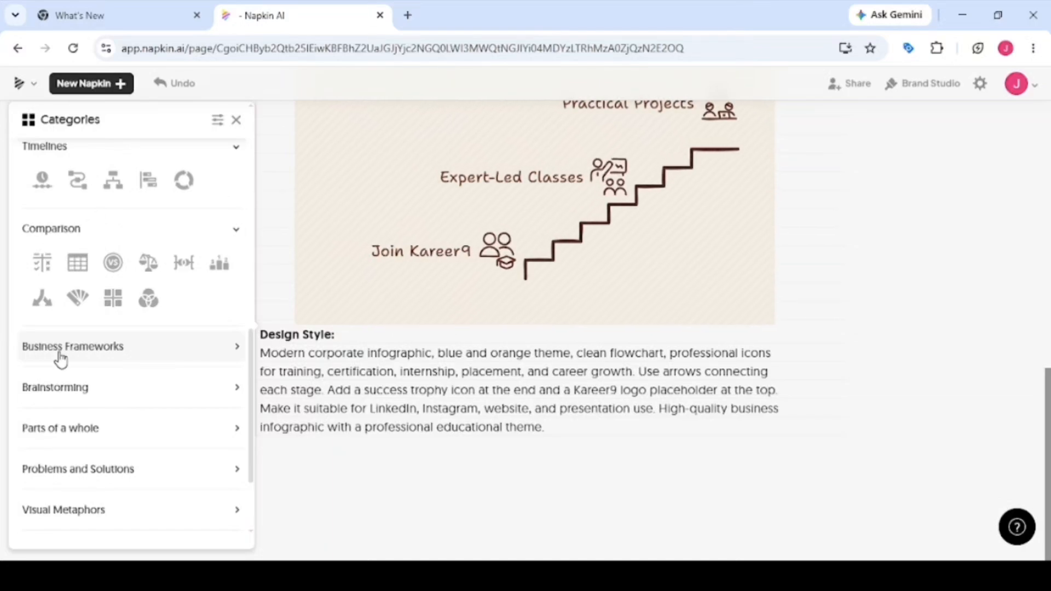
{"action": "left_click", "coordinate": [233, 351]}
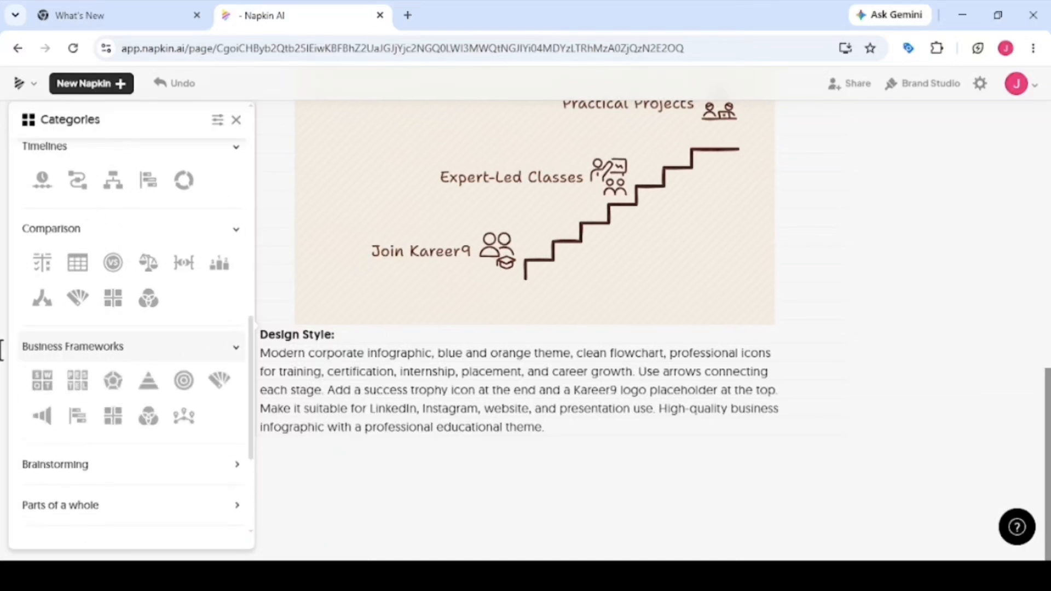
{"action": "scroll", "coordinate": [82, 323], "scroll_direction": "down", "scroll_amount": 3}
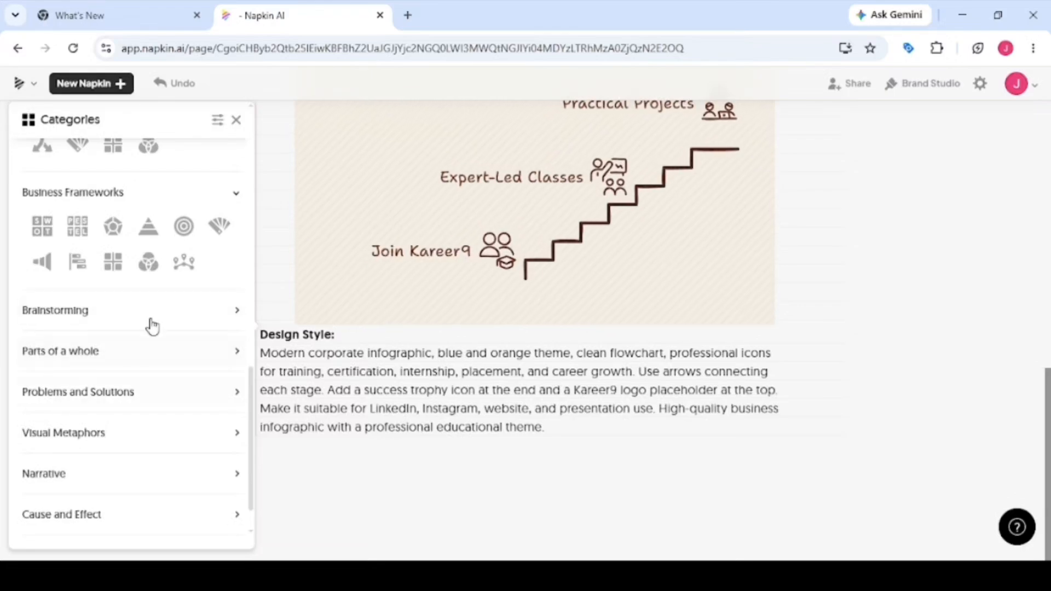
{"action": "left_click", "coordinate": [236, 321]}
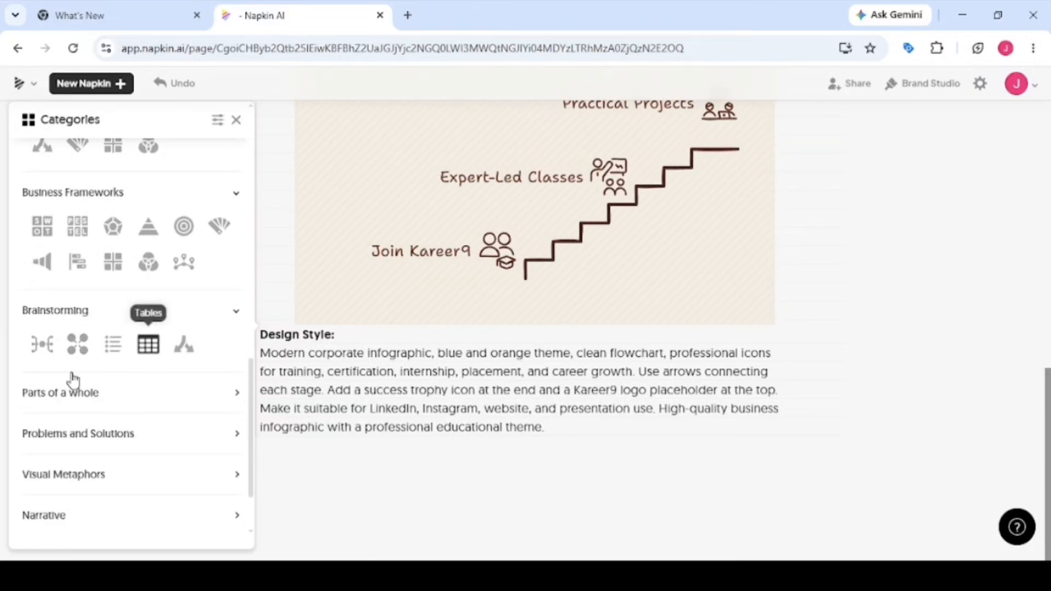
{"action": "left_click", "coordinate": [230, 406]}
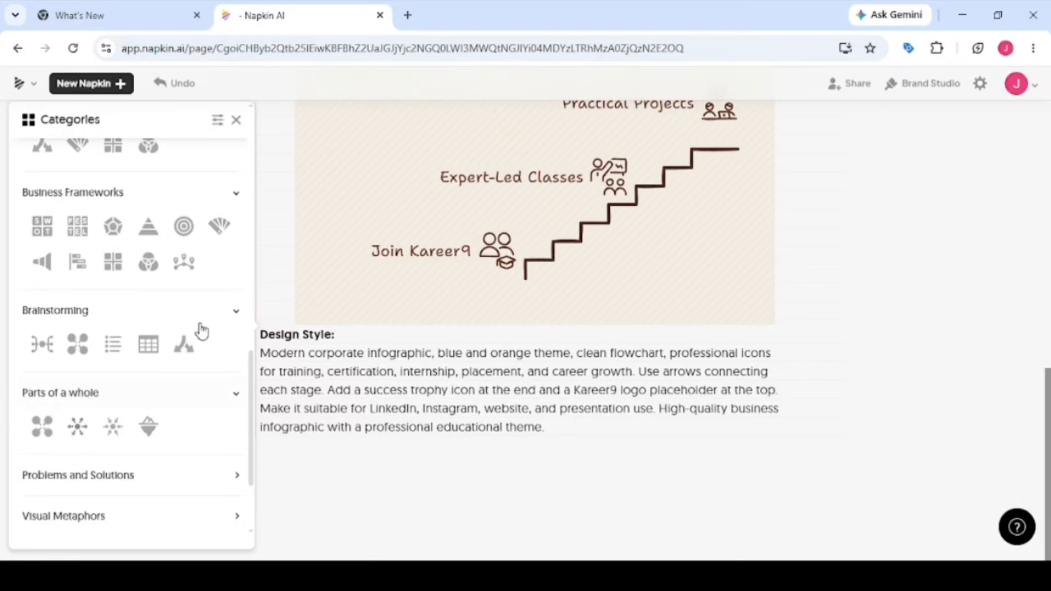
Review the pasted career journey text and preview the suggested funnel and flowchart visuals.
{"action": "scroll", "coordinate": [534, 298], "scroll_direction": "up", "scroll_amount": 10}
{"action": "scroll", "coordinate": [454, 274], "scroll_direction": "down", "scroll_amount": 10}
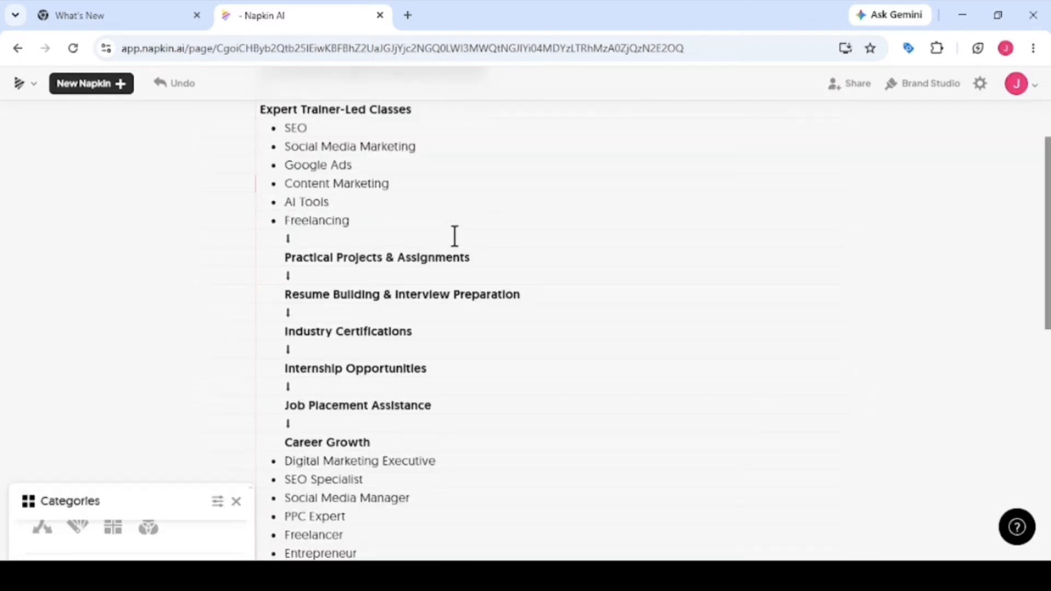
{"action": "scroll", "coordinate": [62, 168], "scroll_direction": "up", "scroll_amount": 10}
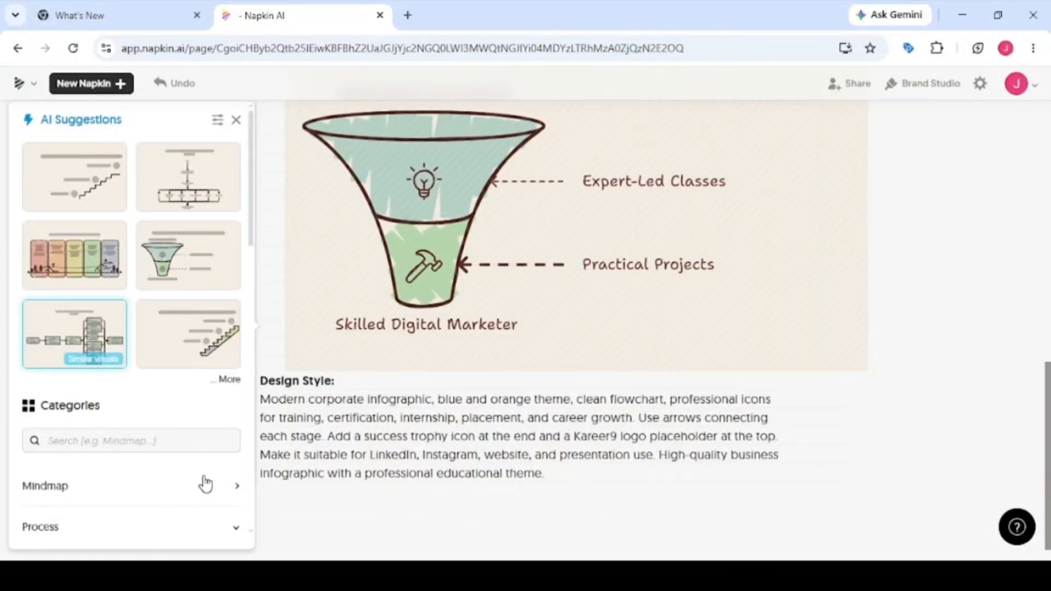
{"action": "scroll", "coordinate": [235, 489], "scroll_direction": "down", "scroll_amount": 5}
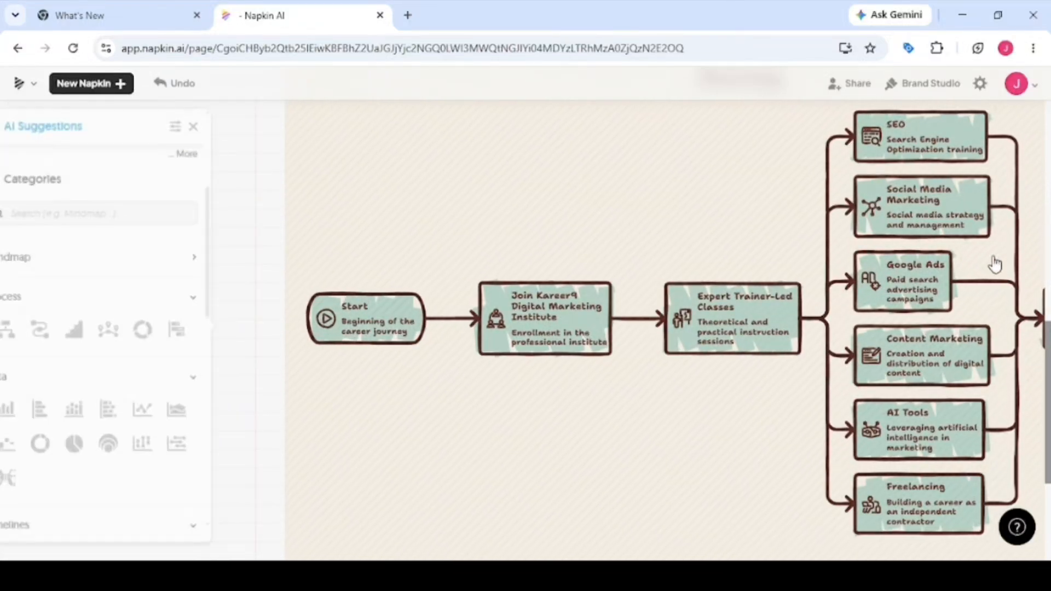
{"action": "scroll", "coordinate": [950, 265], "scroll_direction": "up", "scroll_amount": 5}
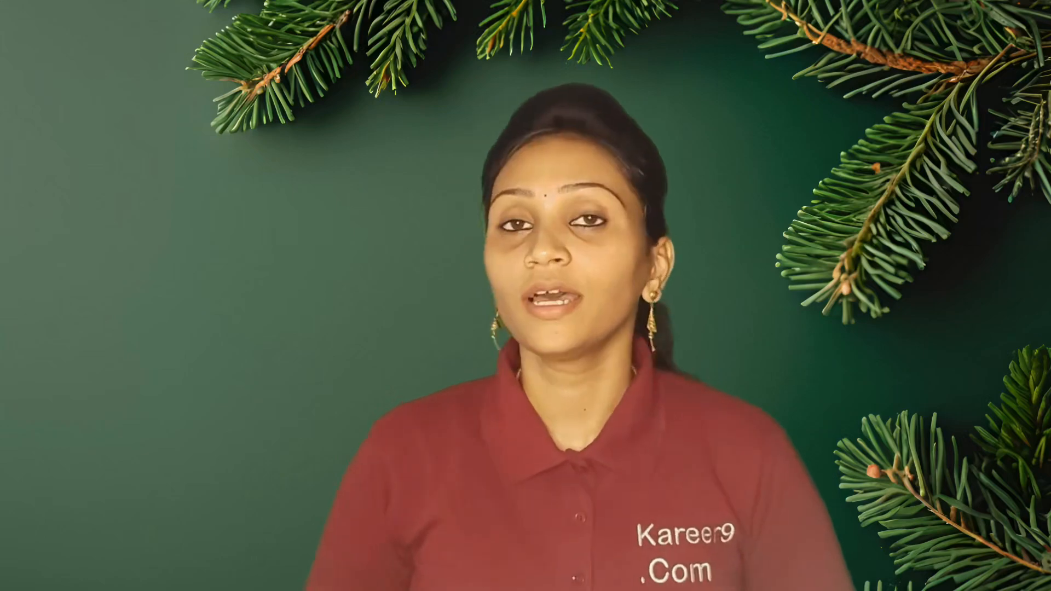